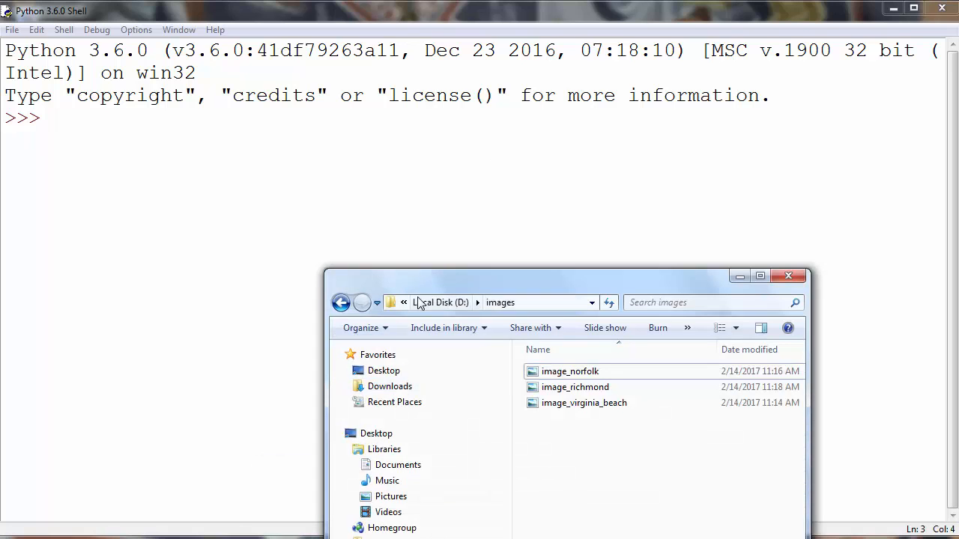
# Position the D:\images Explorer window over the shell and reveal its full path in the address bar
pyautogui.moveTo(432, 276); pyautogui.dragTo(446, 79)
pyautogui.click(558, 99)
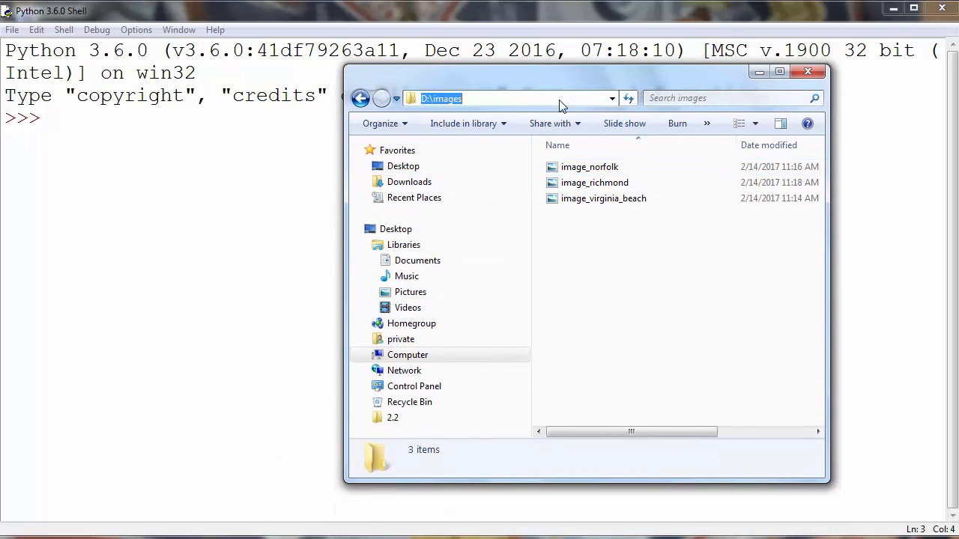
pyautogui.click(472, 98)
pyautogui.doubleClick(460, 98)
pyautogui.moveTo(422, 99); pyautogui.dragTo(505, 99)
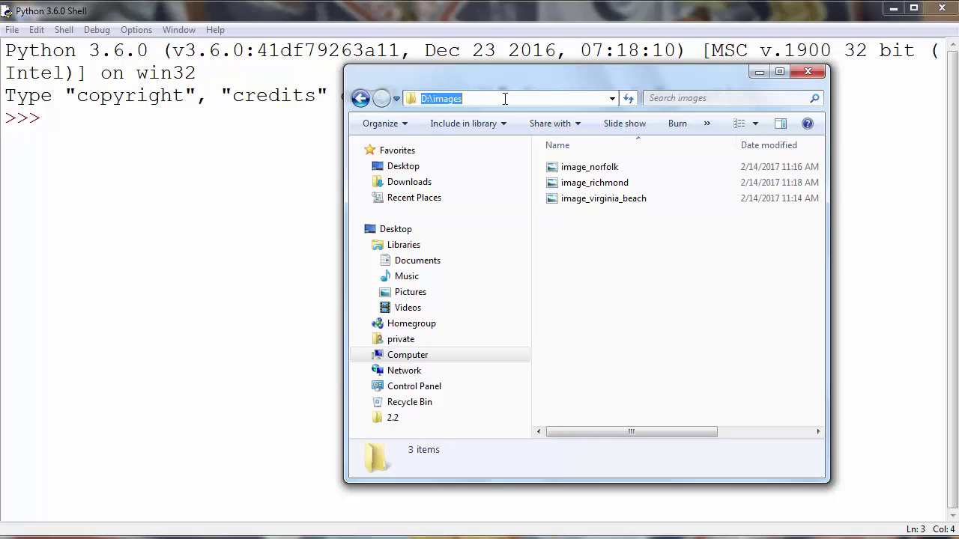
# Show the folder's three image_ JPEG files and park the window beside the IDLE shell
pyautogui.moveTo(614, 269); pyautogui.dragTo(592, 161)
pyautogui.click(620, 258)
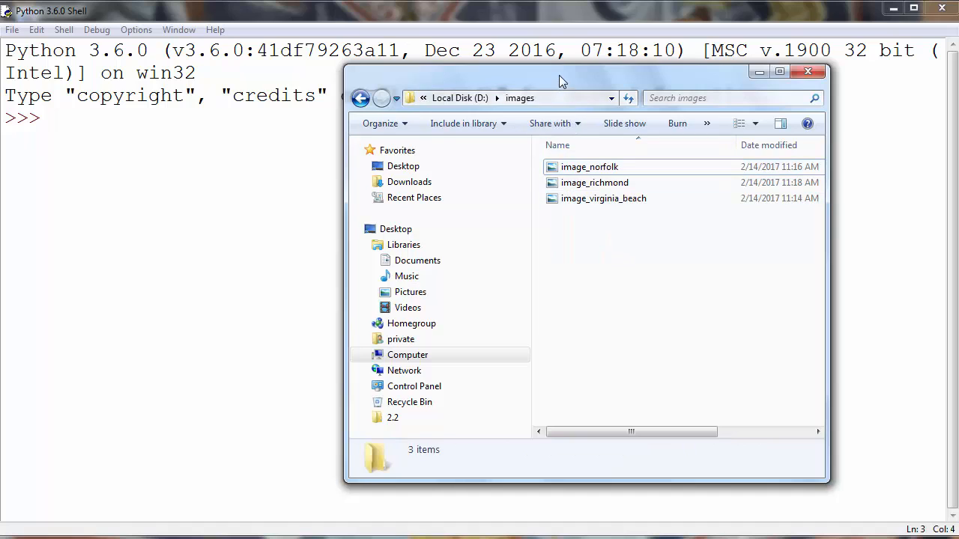
pyautogui.moveTo(559, 74); pyautogui.dragTo(418, 92)
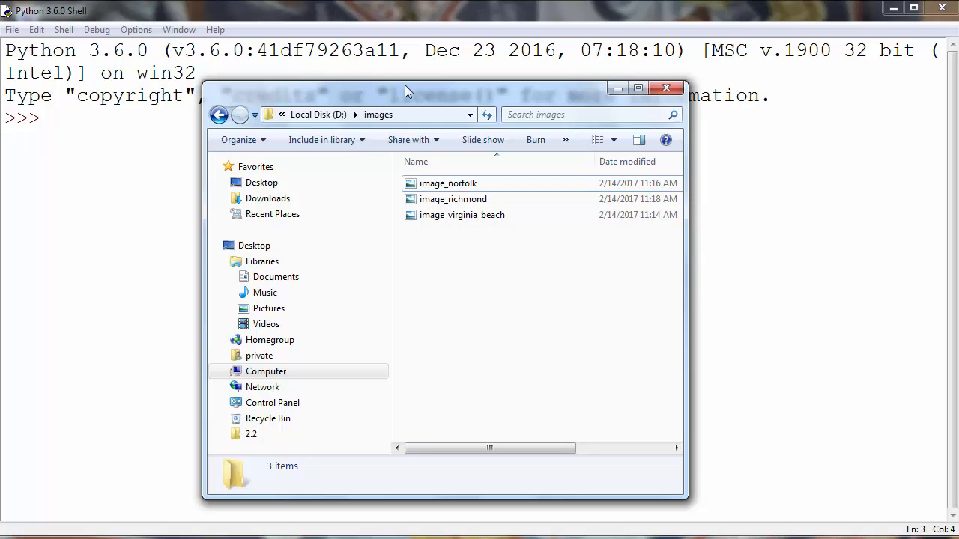
pyautogui.moveTo(405, 85)
pyautogui.mouseDown()
pyautogui.moveTo(416, 152)
pyautogui.moveTo(554, 126)
pyautogui.mouseUp()
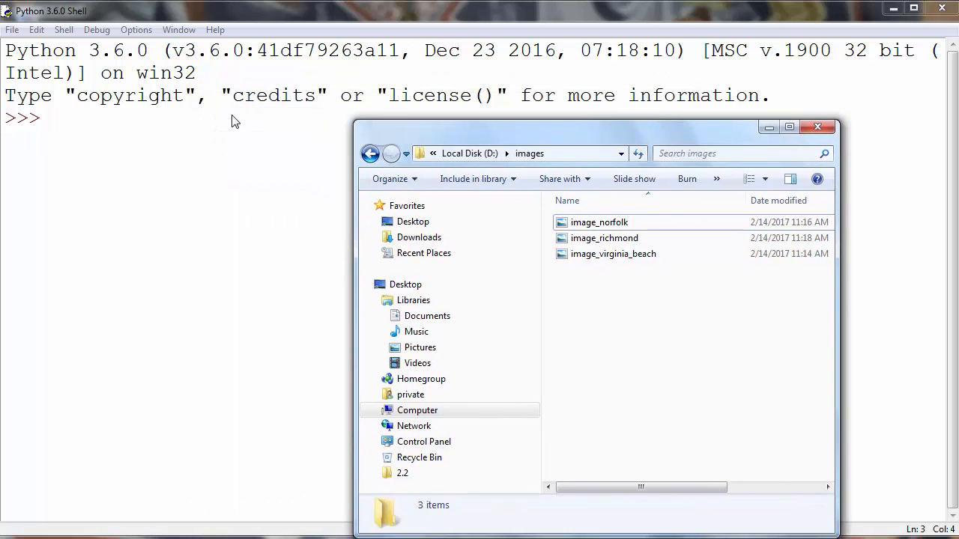
# Run import os in the shell and type os.chdir('') with the cursor left between the empty quotes
pyautogui.click(198, 122)
pyautogui.write('im')
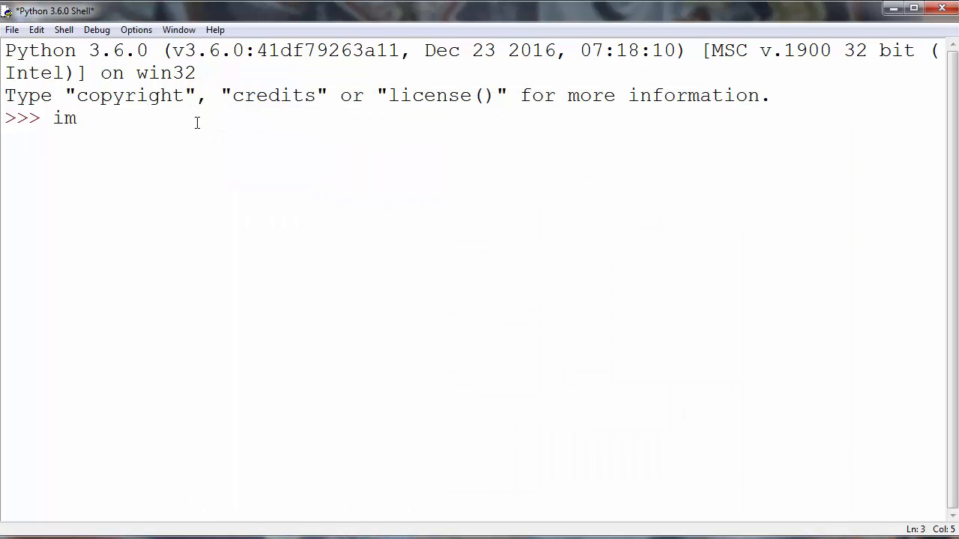
pyautogui.write('port os')
pyautogui.press('Return')
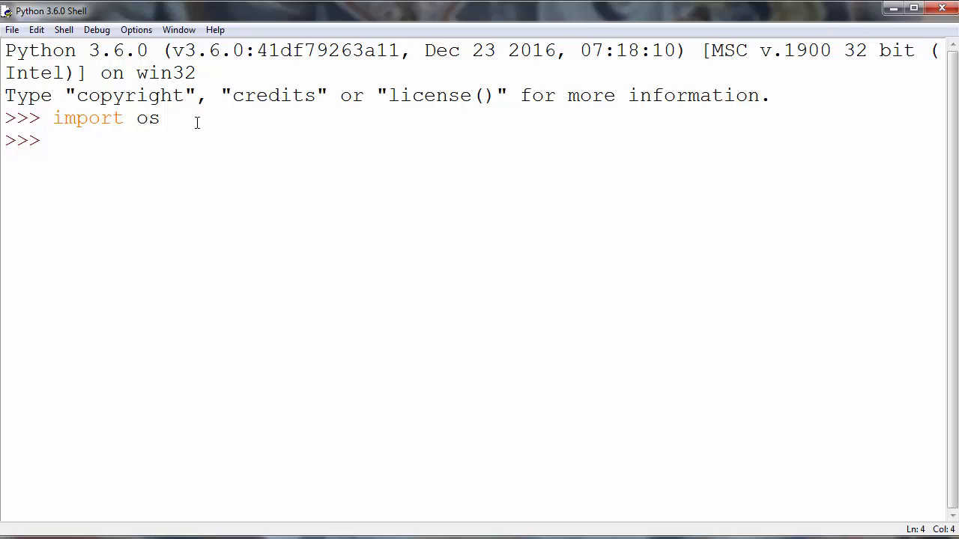
pyautogui.write('os.d')
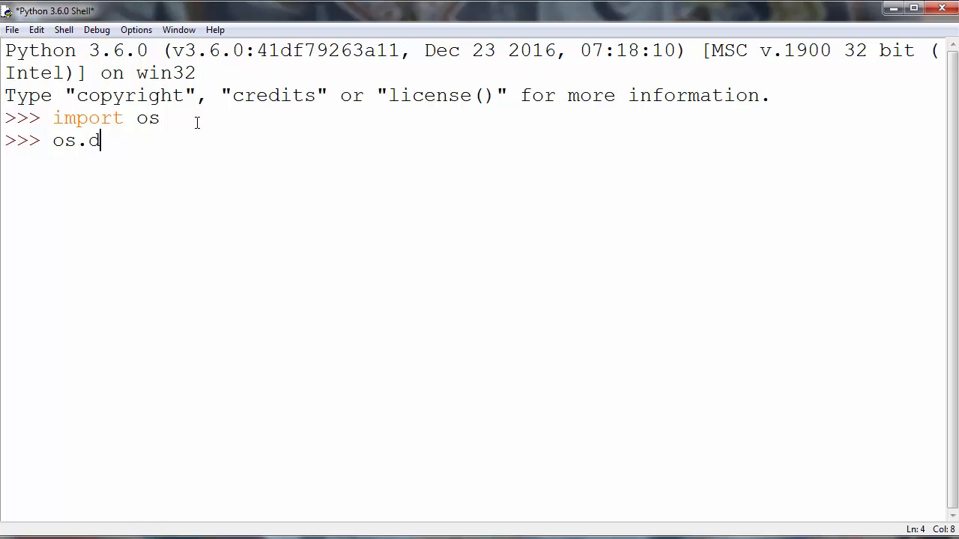
pyautogui.press('BackSpace')
pyautogui.write('chdir')
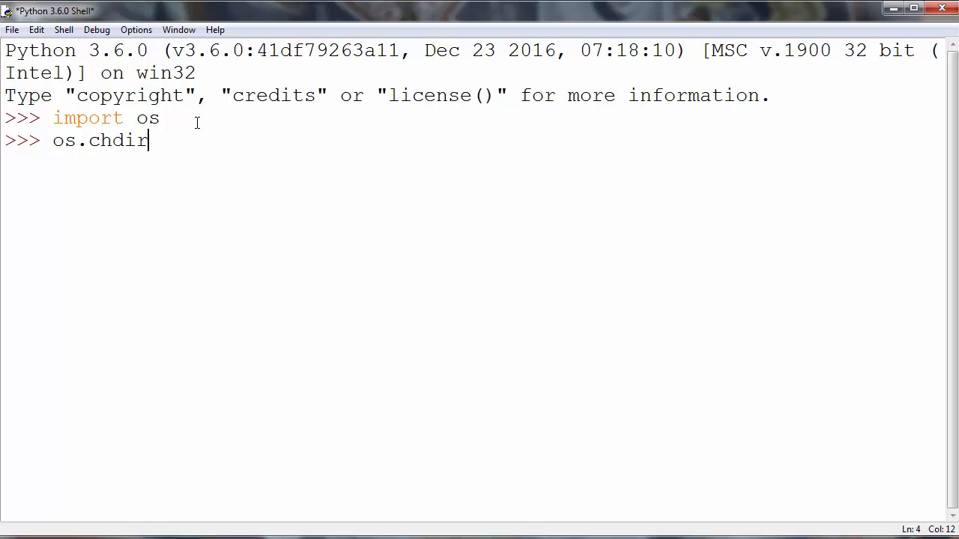
pyautogui.write('()')
pyautogui.press('Left')
pyautogui.write("''")
pyautogui.press('Left')
pyautogui.moveTo(88, 143); pyautogui.dragTo(149, 142)
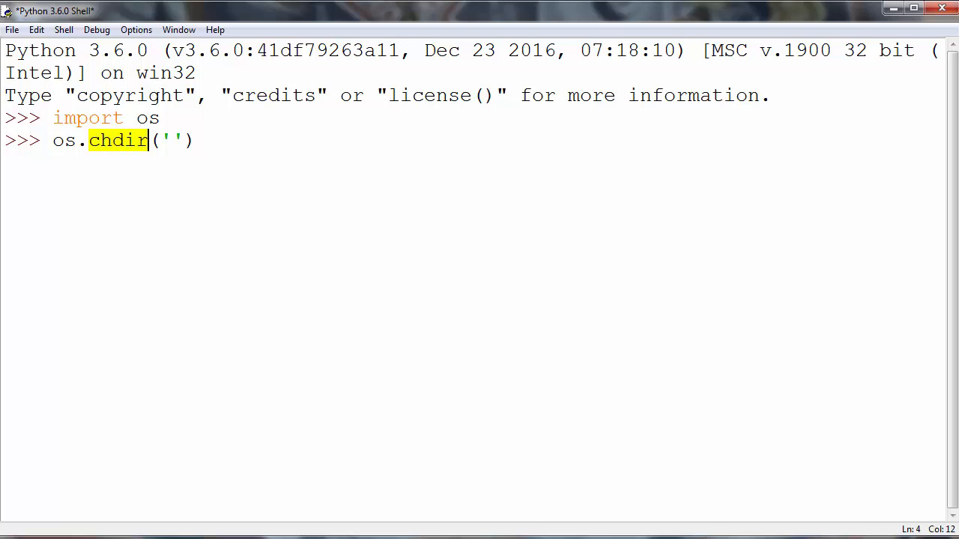
# Copy the D:\images path from the Explorer address bar
pyautogui.click(469, 154)
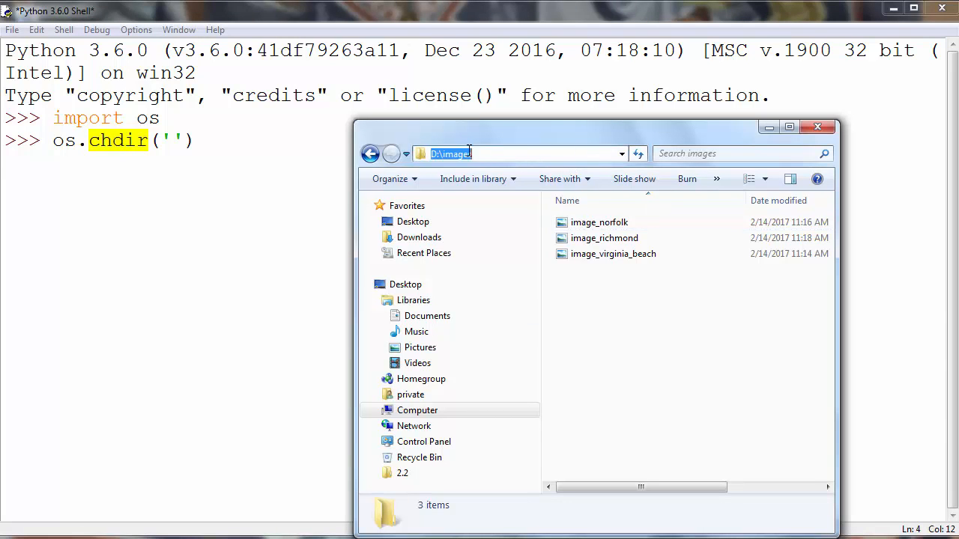
pyautogui.rightClick(468, 153)
pyautogui.click(502, 199)
pyautogui.moveTo(433, 135); pyautogui.dragTo(500, 172)
# Paste the path between the quotes and run os.chdir('D:\images')
pyautogui.rightClick(175, 135)
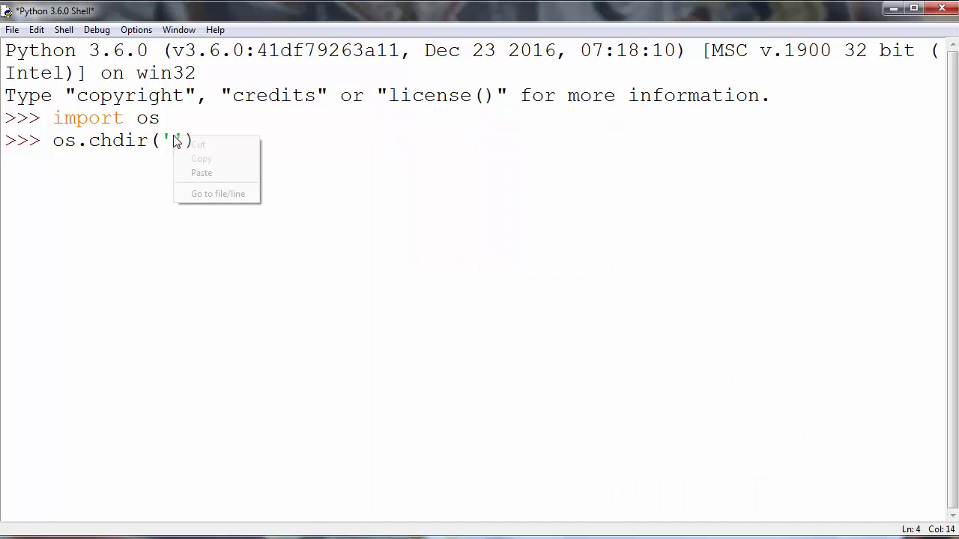
pyautogui.click(211, 174)
pyautogui.click(331, 144)
pyautogui.press('Return')
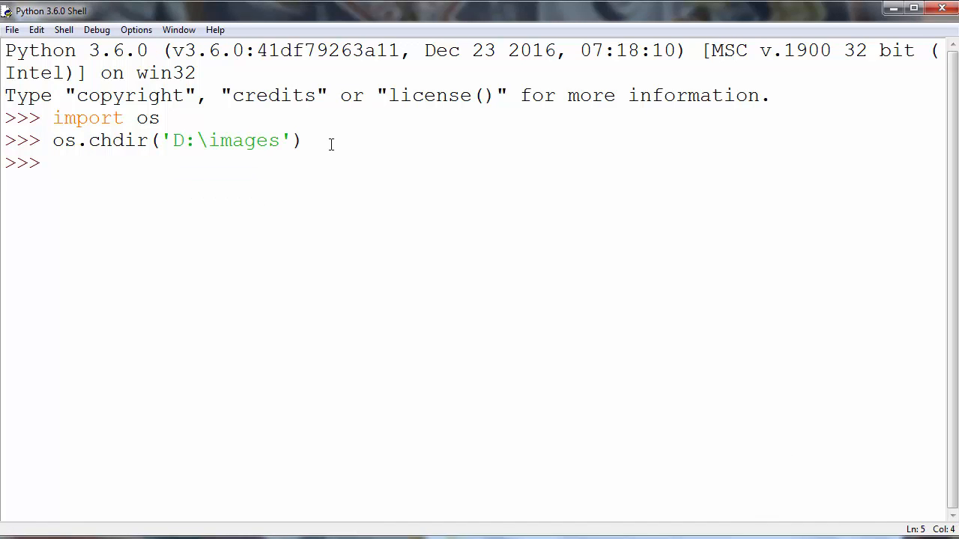
# Write os.listdir('.') at the new prompt with the current-folder dot as argument, not yet run
pyautogui.moveTo(172, 141); pyautogui.dragTo(285, 141)
pyautogui.click(177, 164)
pyautogui.write('for')
pyautogui.press('BackSpace')
pyautogui.press('BackSpace')
pyautogui.press('BackSpace')
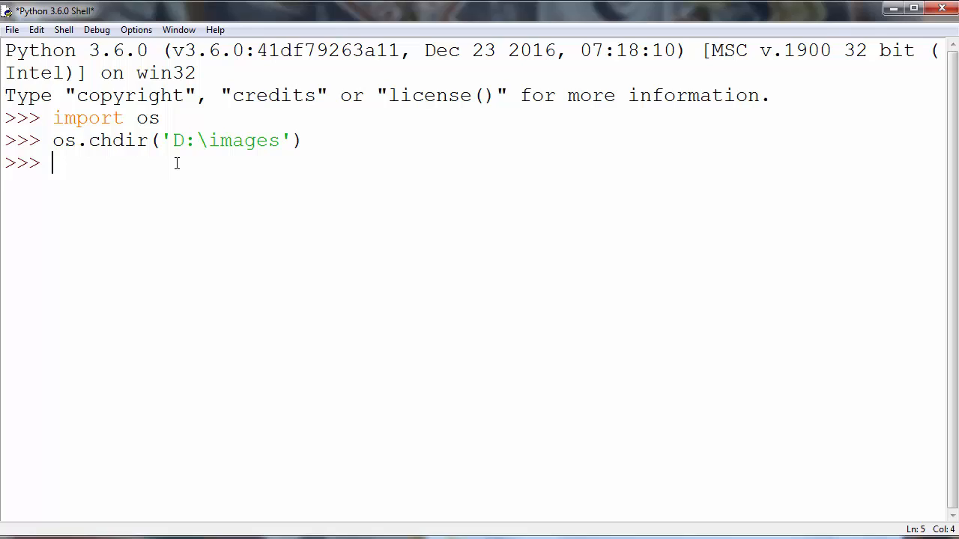
pyautogui.write('os.list')
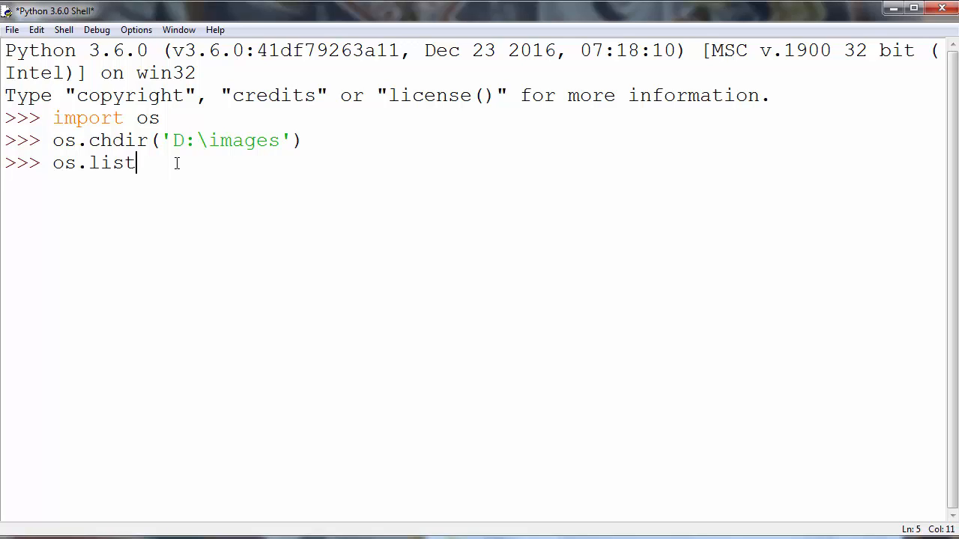
pyautogui.write('dir')
pyautogui.write('()')
pyautogui.press('Left')
pyautogui.write("''")
pyautogui.press('Left')
pyautogui.write('.')
pyautogui.press('Left')
pyautogui.press('Left')
pyautogui.press('Left')
pyautogui.press('Left')
pyautogui.press('Left')
pyautogui.press('Left')
pyautogui.press('Right')
pyautogui.press('Right')
pyautogui.press('Right')
pyautogui.press('Right')
pyautogui.doubleClick(198, 165)
pyautogui.click(254, 163)
# Turn the listing into for filename in os.listdir('.'): and start if filename.startswith('') beneath it
pyautogui.press('Home')
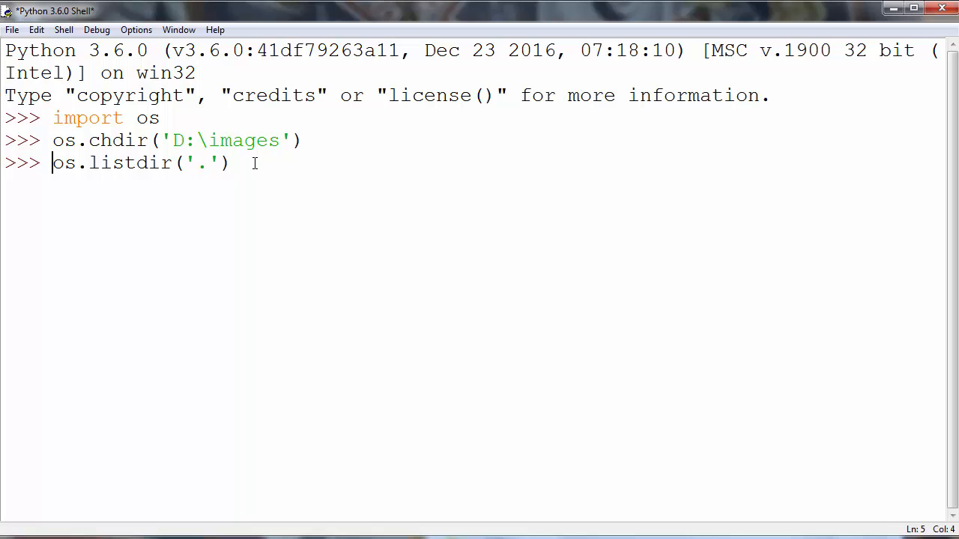
pyautogui.write('for ')
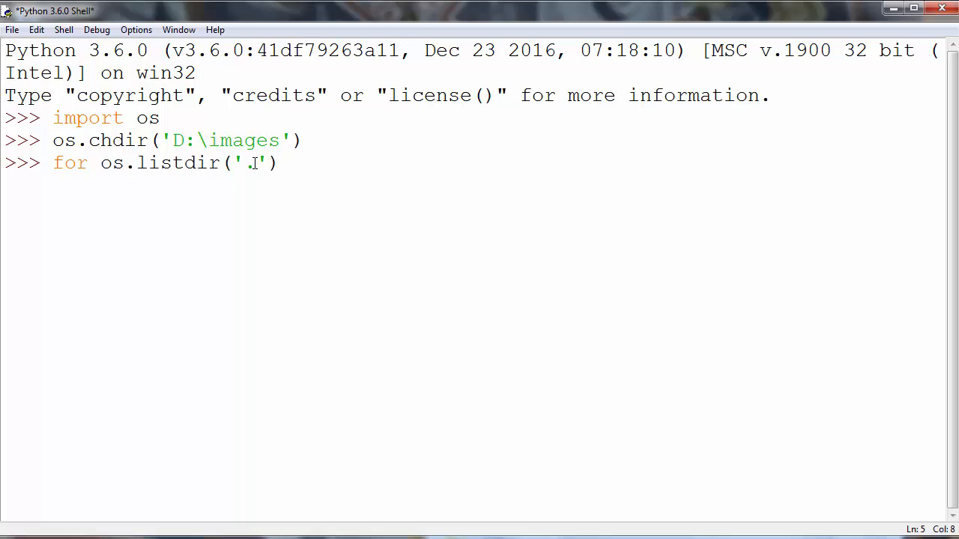
pyautogui.write('fi')
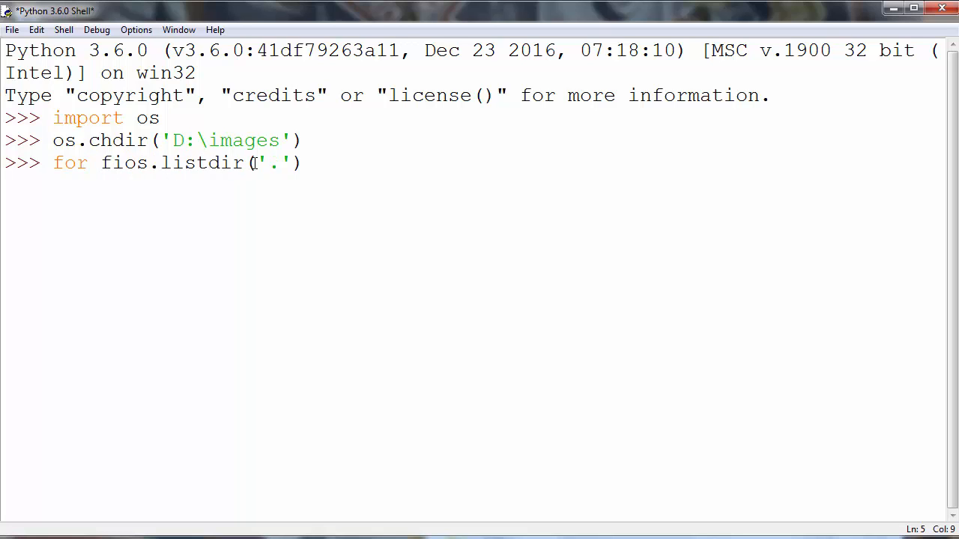
pyautogui.write('lename in')
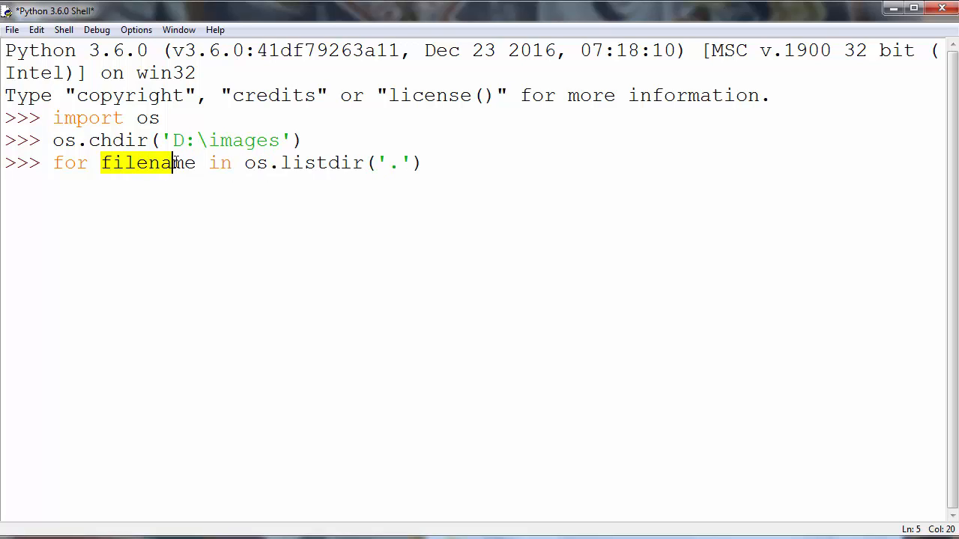
pyautogui.moveTo(103, 163); pyautogui.dragTo(196, 163)
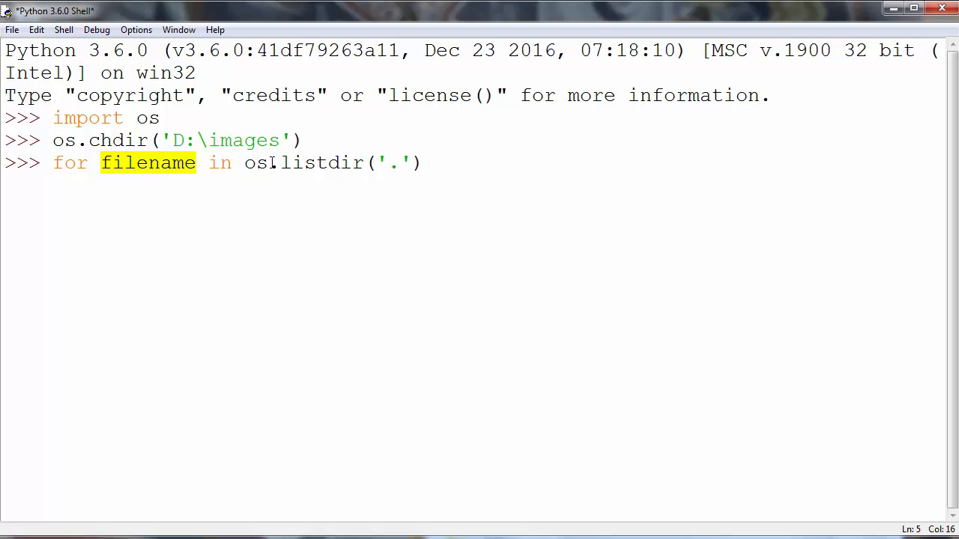
pyautogui.moveTo(244, 163); pyautogui.dragTo(426, 163)
pyautogui.click(432, 163)
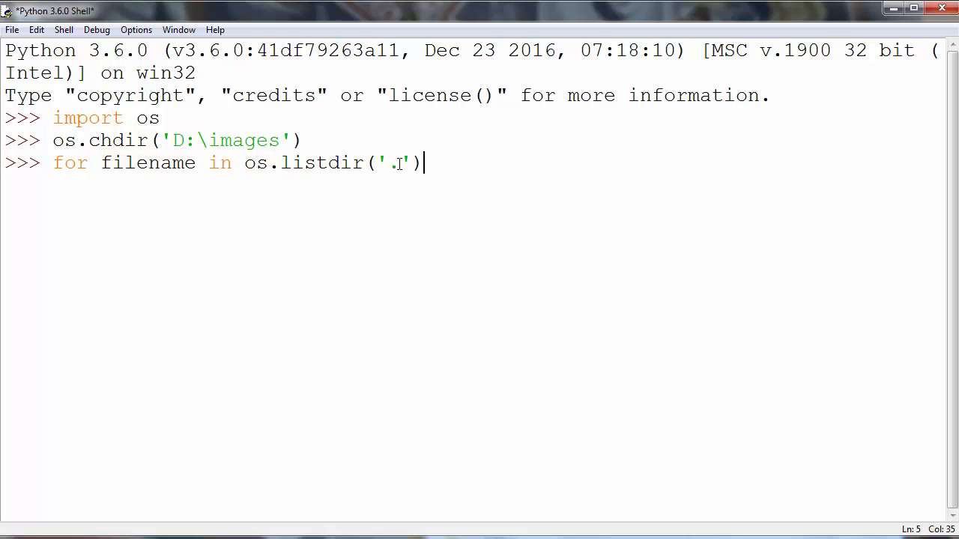
pyautogui.write(':')
pyautogui.press('Return')
pyautogui.write('if f')
pyautogui.write('ilename')
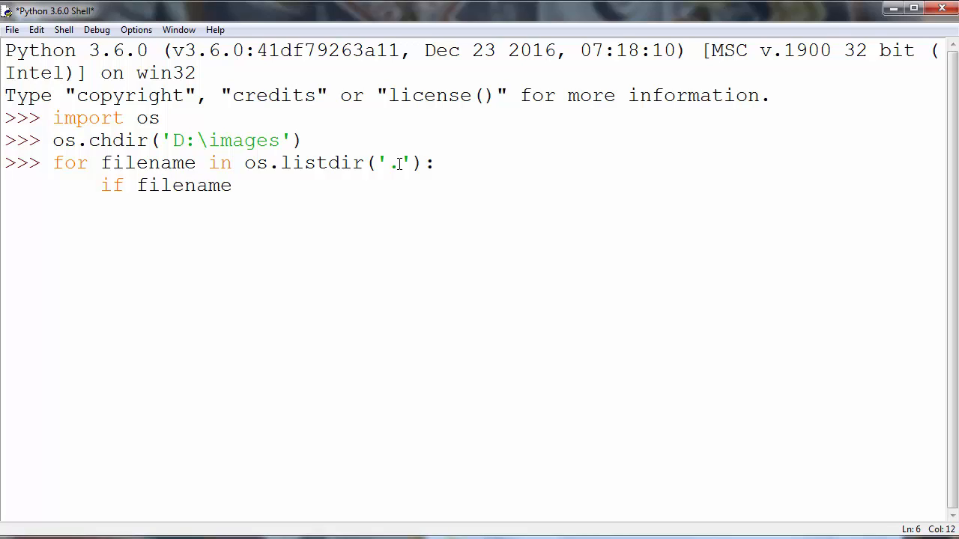
pyautogui.write('.start')
pyautogui.write('swith()')
pyautogui.press('Left')
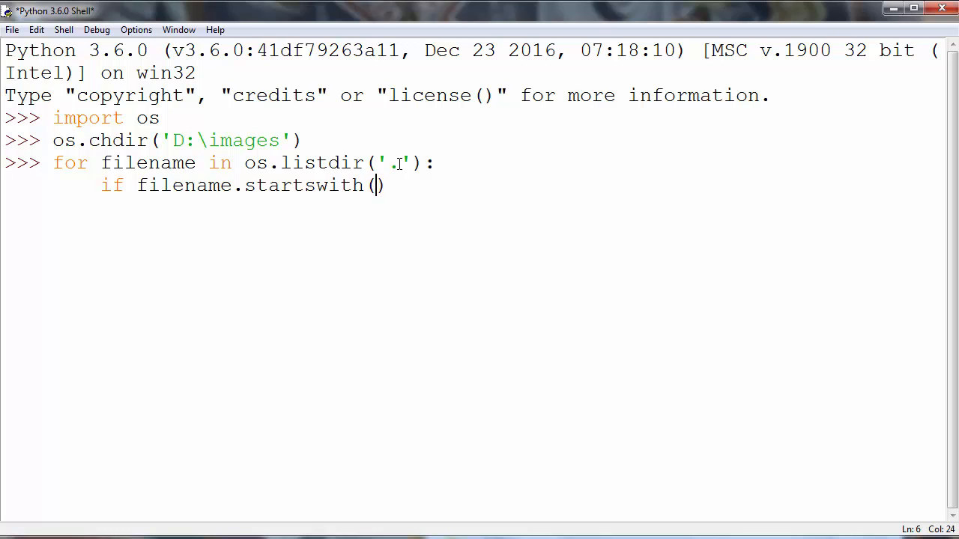
pyautogui.write("''")
# In Explorer, rename-select the image_ prefix of image_norfolk so it can be copied
pyautogui.hotkey('alt', 'Tab')
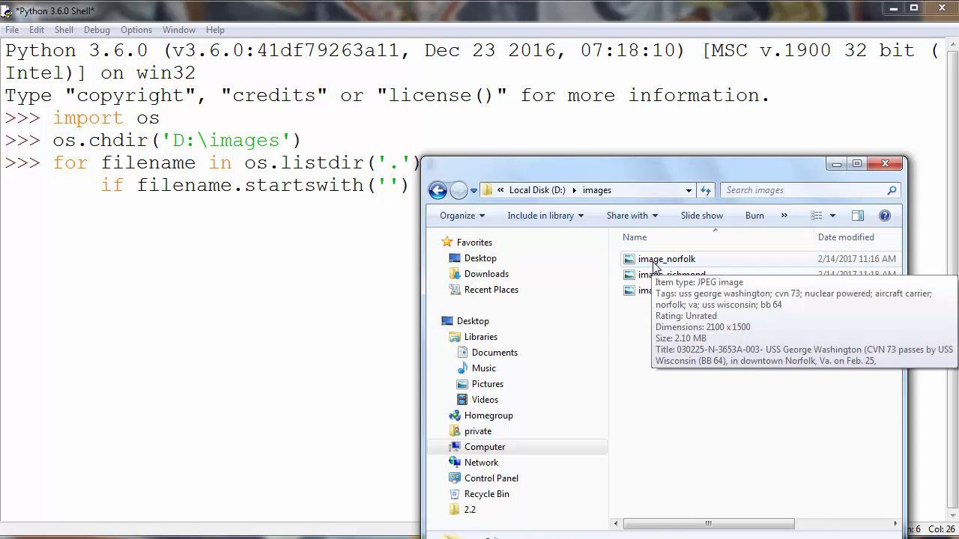
pyautogui.click(663, 262)
pyautogui.press('F2')
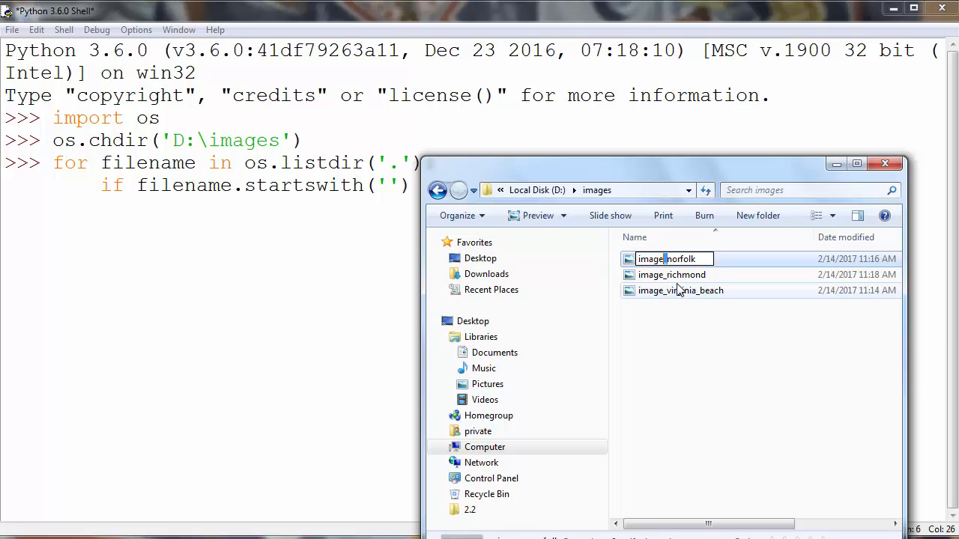
pyautogui.hotkey('shift', 'Home')
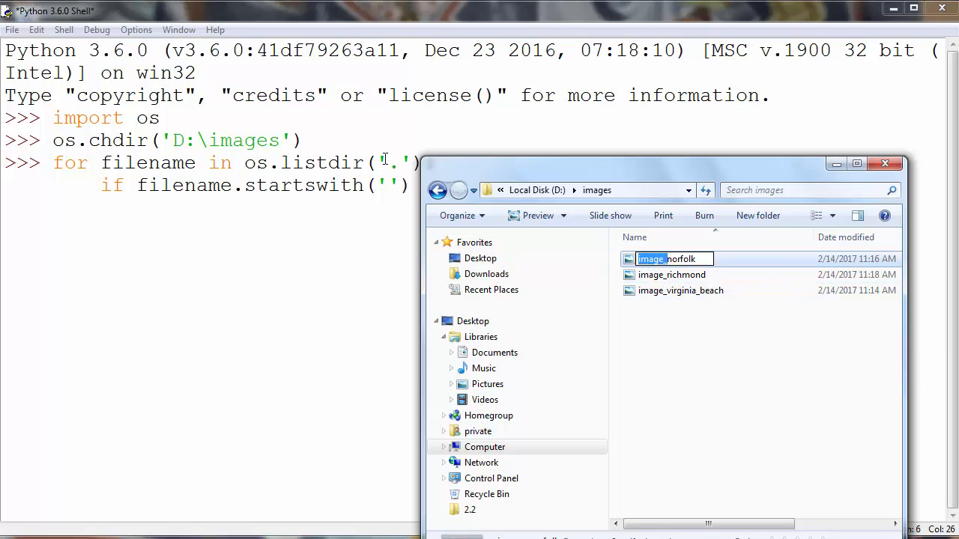
# Complete the condition as if filename.startswith('image_'): and leave an empty indented body line
pyautogui.click(386, 187)
pyautogui.hotkey('ctrl', 'v')
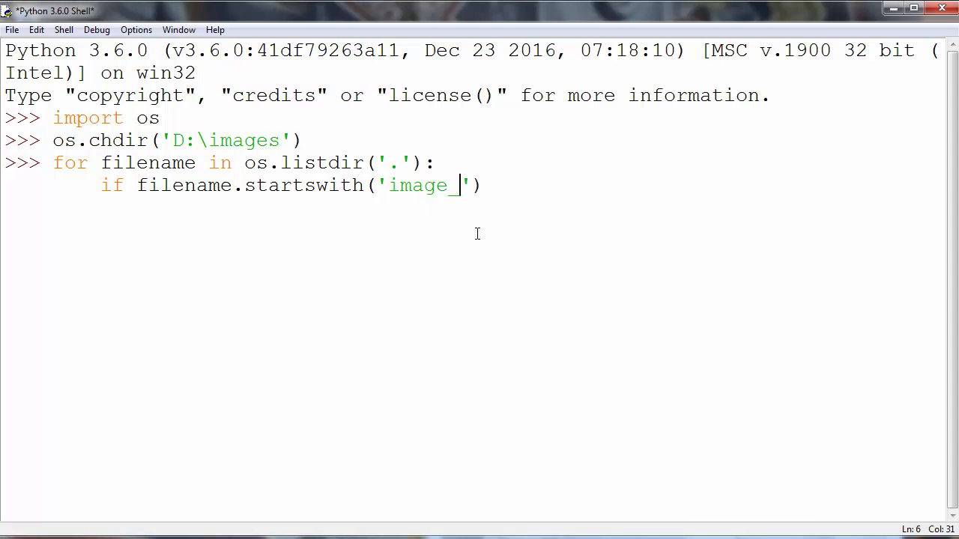
pyautogui.click(499, 184)
pyautogui.moveTo(141, 185); pyautogui.dragTo(448, 187)
pyautogui.click(499, 189)
pyautogui.moveTo(448, 187); pyautogui.dragTo(460, 187)
pyautogui.click(490, 187)
pyautogui.write(':')
pyautogui.press('Return')
pyautogui.write('os.')
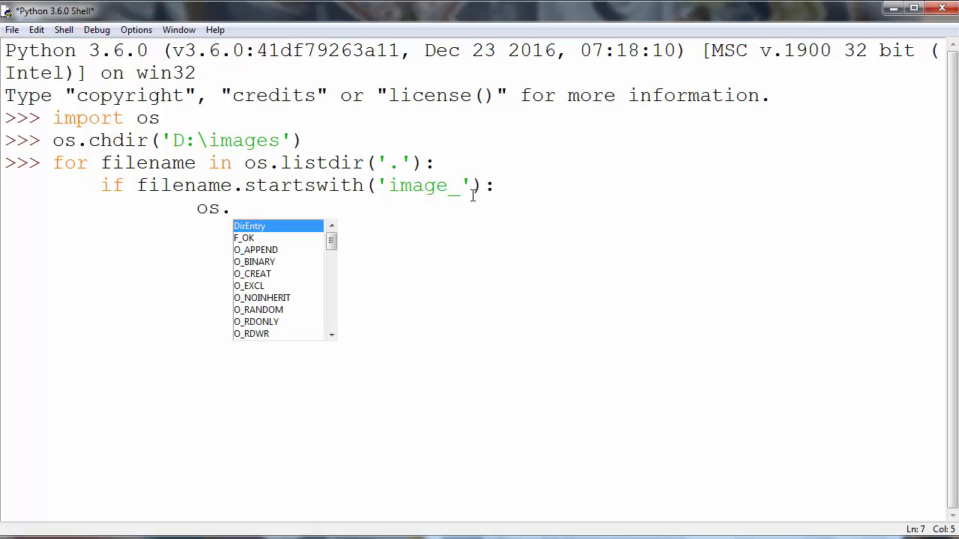
pyautogui.press('BackSpace')
pyautogui.press('BackSpace')
pyautogui.press('BackSpace')
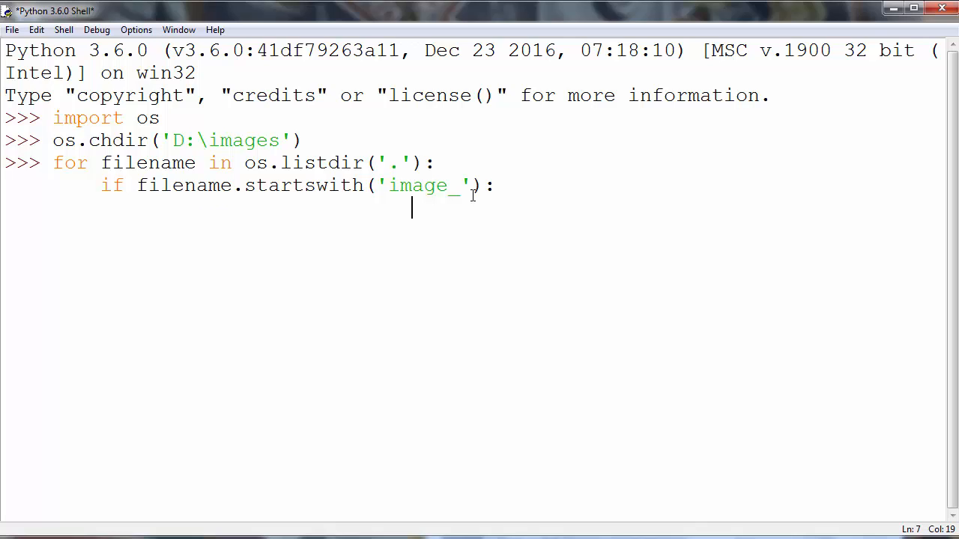
# Type scratch digits 0123456 under the image_ prefix to count its characters
pyautogui.press('BackSpace')
pyautogui.press('BackSpace')
pyautogui.press('BackSpace')
pyautogui.write('0')
pyautogui.click(389, 185)
pyautogui.click(412, 210)
pyautogui.write('1')
pyautogui.write('2')
pyautogui.write('3')
pyautogui.write('4')
pyautogui.write('5')
pyautogui.click(454, 185)
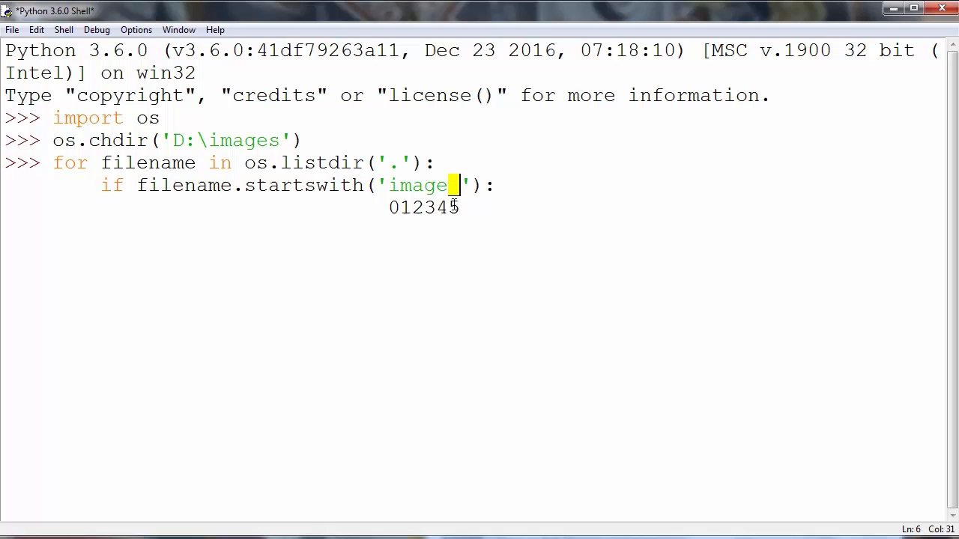
pyautogui.click(454, 206)
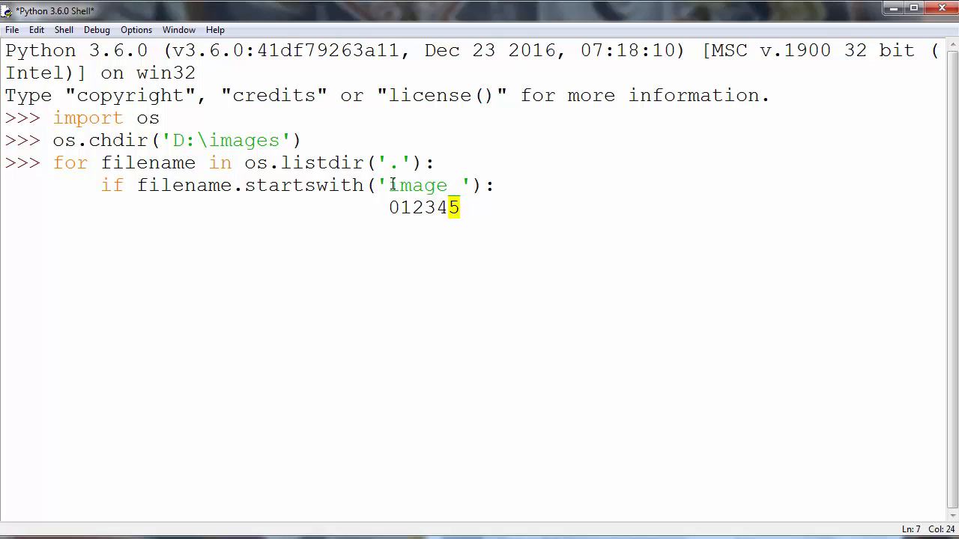
pyautogui.moveTo(388, 185); pyautogui.dragTo(460, 187)
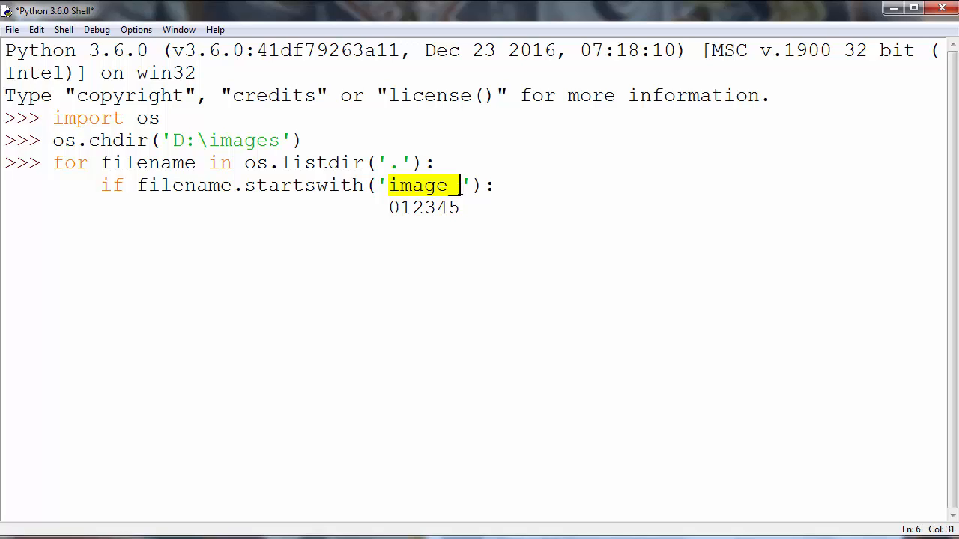
pyautogui.click(465, 206)
pyautogui.write('6')
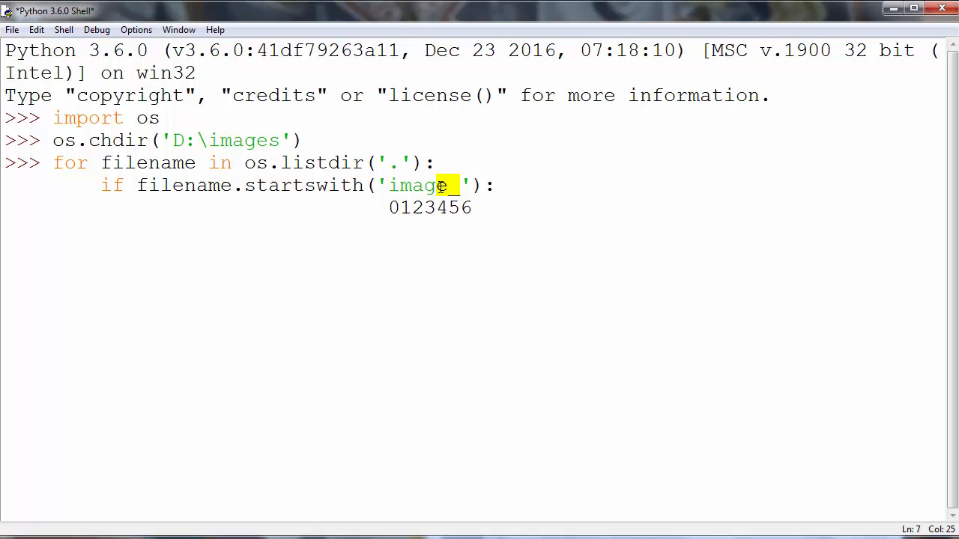
# Compare the prefix length against the digits, then erase the scratch digits
pyautogui.moveTo(441, 186)
pyautogui.mouseDown()
pyautogui.moveTo(392, 202)
pyautogui.moveTo(465, 205)
pyautogui.mouseUp()
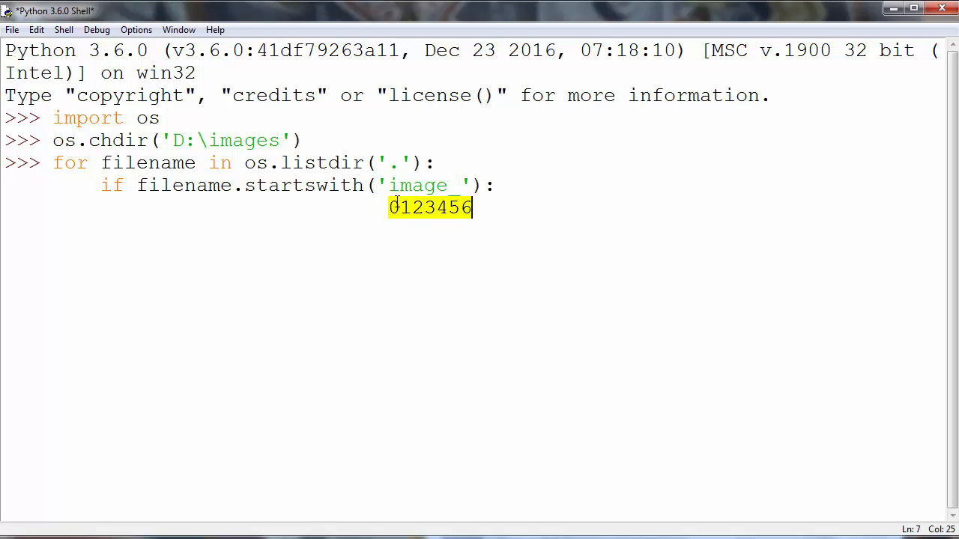
pyautogui.moveTo(389, 184); pyautogui.dragTo(466, 194)
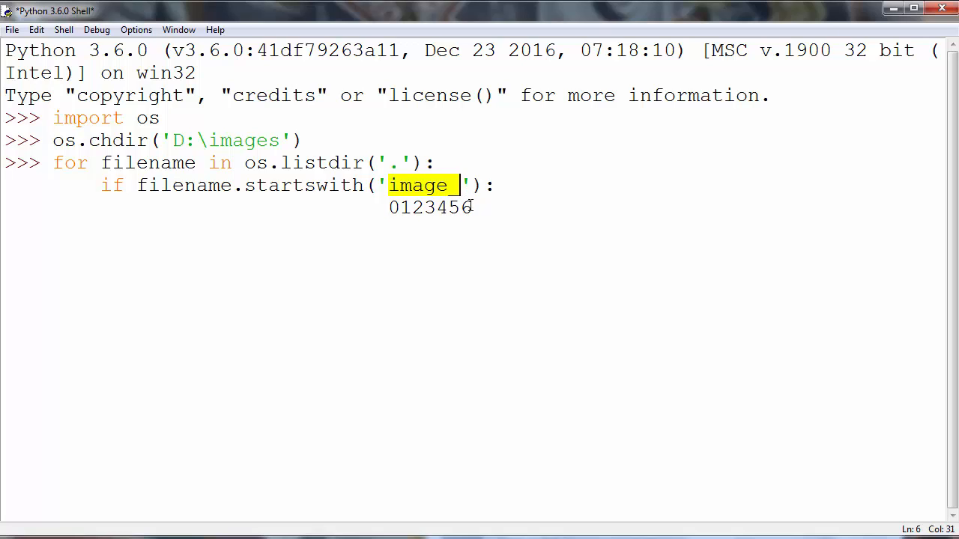
pyautogui.click(480, 210)
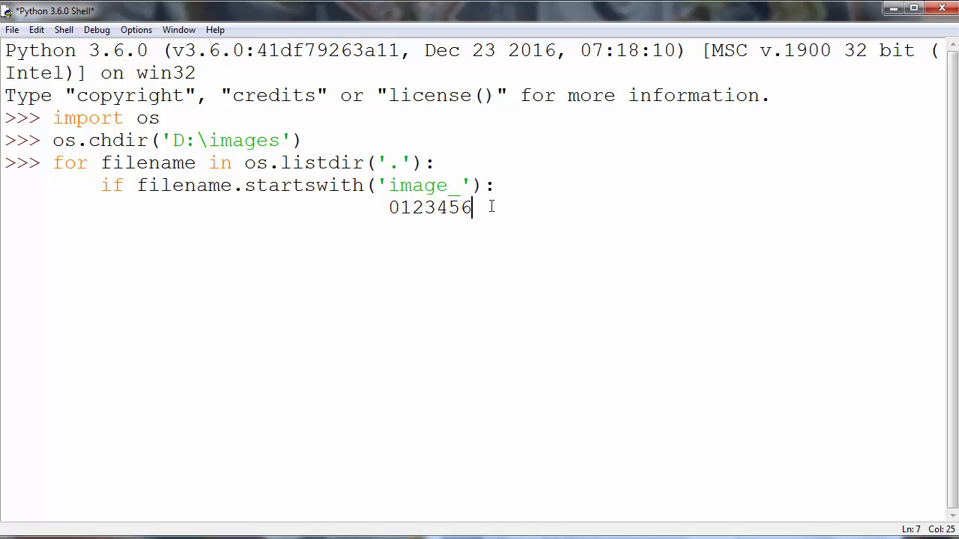
pyautogui.press('BackSpace')
pyautogui.press('BackSpace')
pyautogui.press('BackSpace')
pyautogui.press('BackSpace')
pyautogui.press('BackSpace')
pyautogui.press('BackSpace')
pyautogui.press('BackSpace')
pyautogui.press('BackSpace')
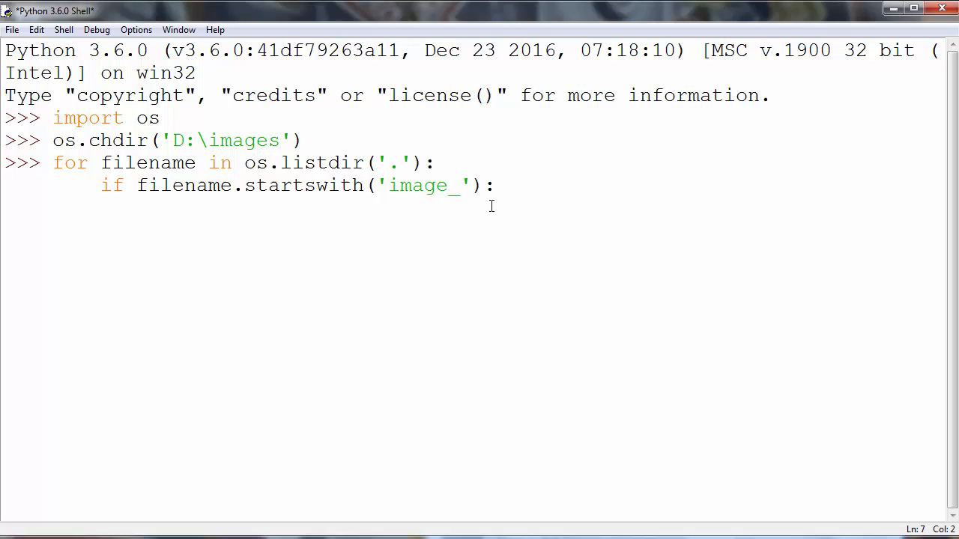
pyautogui.write('os.')
pyautogui.write('rename(')
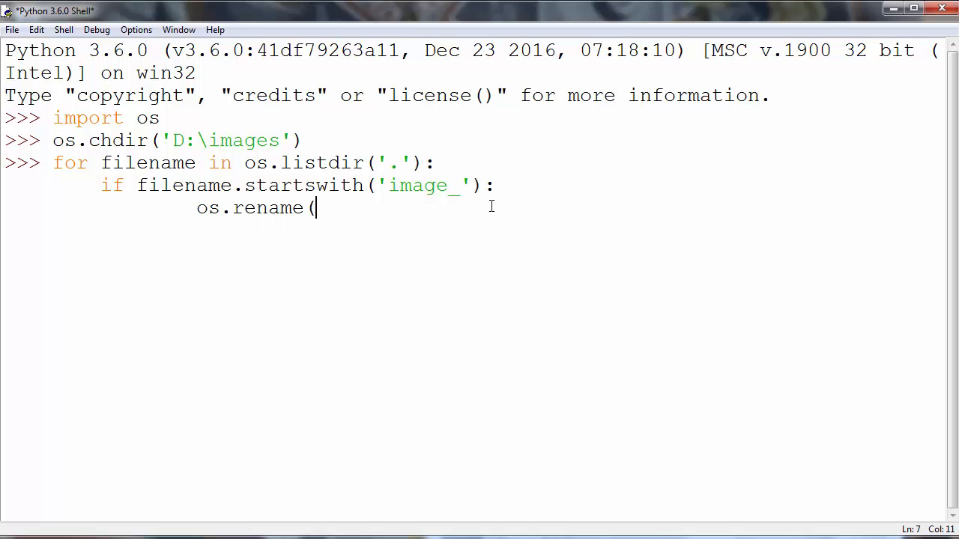
pyautogui.write(')')
pyautogui.write('fi')
pyautogui.write('le')
# Write the loop body os.rename(filename, filename[6:]), slicing off the first six characters
pyautogui.moveTo(148, 185); pyautogui.dragTo(232, 185)
pyautogui.moveTo(388, 185); pyautogui.dragTo(459, 185)
pyautogui.click(392, 211)
pyautogui.press('Left')
pyautogui.write('name')
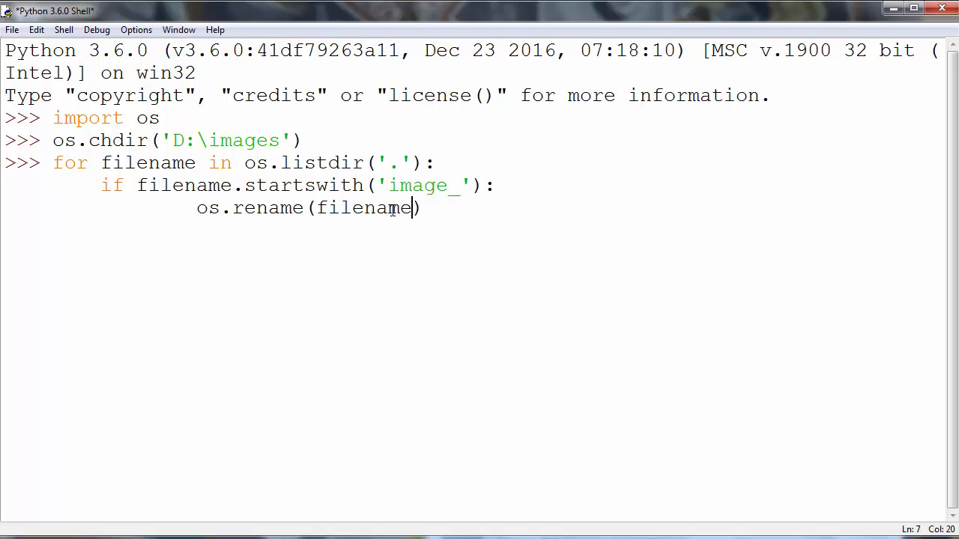
pyautogui.write(', filename')
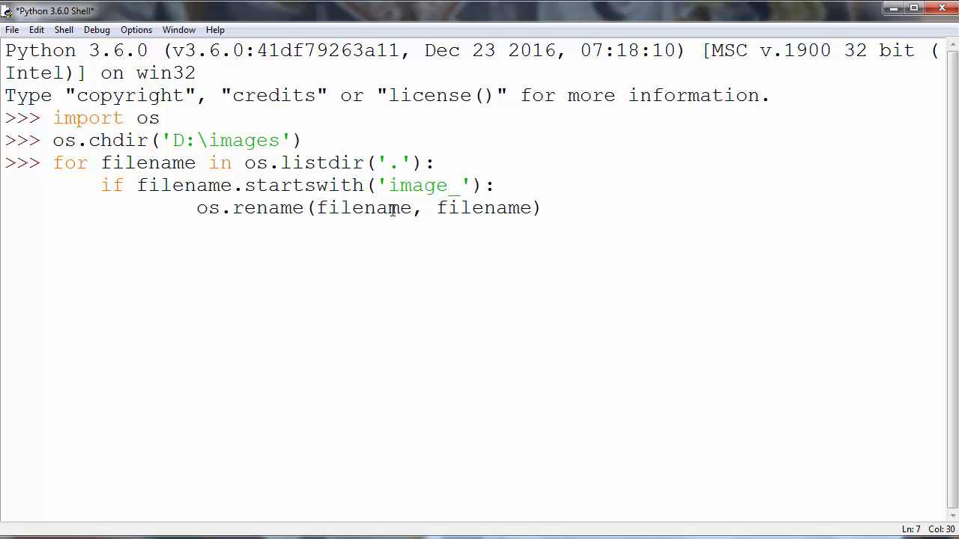
pyautogui.write('[]')
pyautogui.press('Left')
pyautogui.write('6L')
pyautogui.press('BackSpace')
pyautogui.write(':')
pyautogui.press('Right')
pyautogui.press('Right')
# Recheck that image_ is six characters long and switch to the images folder
pyautogui.moveTo(389, 185); pyautogui.dragTo(460, 187)
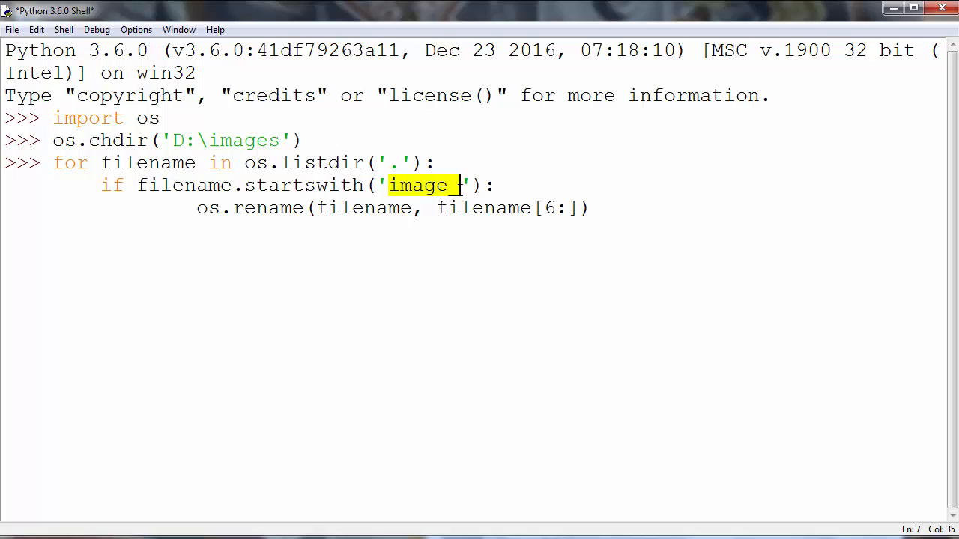
pyautogui.moveTo(389, 185); pyautogui.dragTo(460, 187)
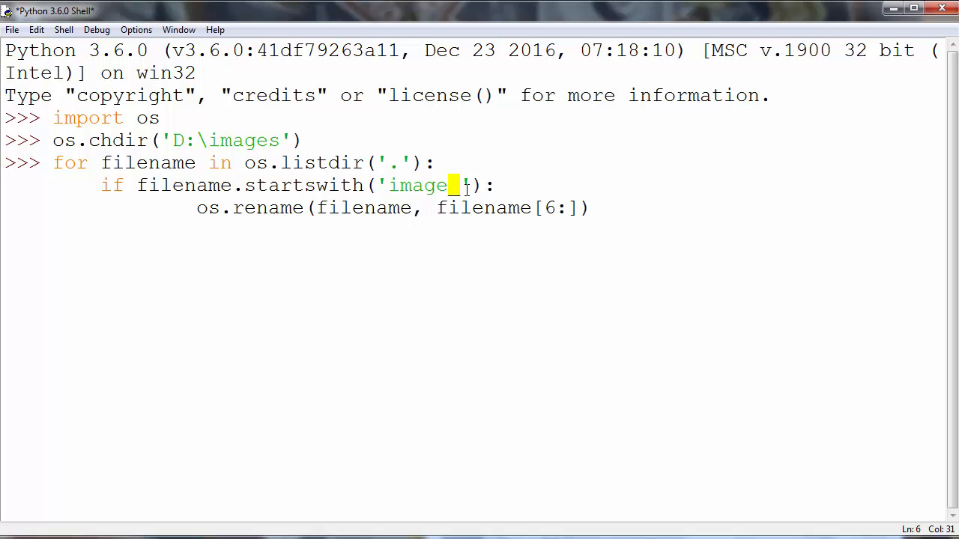
pyautogui.click(604, 210)
pyautogui.hotkey('alt', 'Tab')
# View the folder still listing image_norfolk, image_richmond and image_virginia_beach, then return to the shell
pyautogui.moveTo(515, 150); pyautogui.dragTo(238, 268)
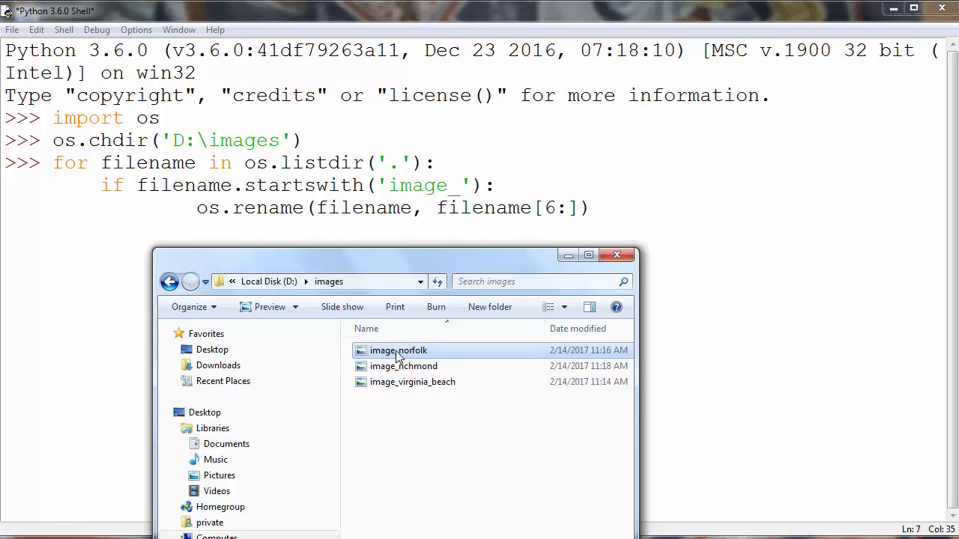
pyautogui.moveTo(379, 258); pyautogui.dragTo(410, 112)
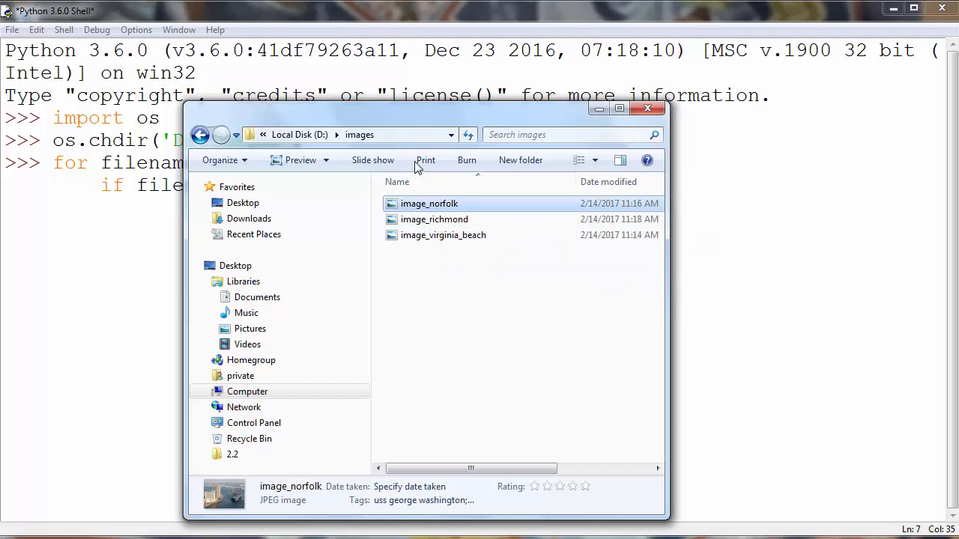
pyautogui.moveTo(398, 118)
pyautogui.mouseDown()
pyautogui.moveTo(568, 197)
pyautogui.moveTo(577, 221)
pyautogui.mouseUp()
pyautogui.click(630, 203)
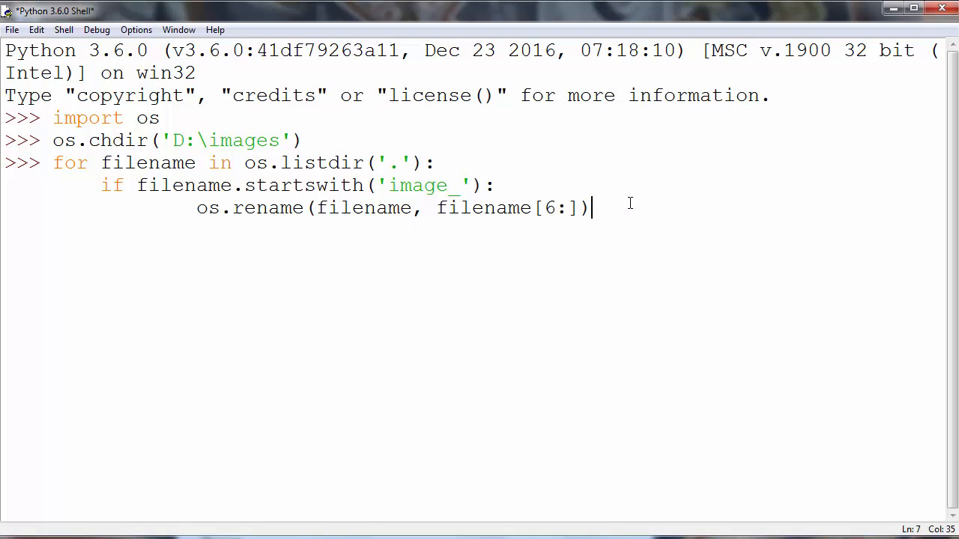
# Run the renaming loop and show Explorer now listing norfolk, richmond and virginia_beach
pyautogui.press('Return')
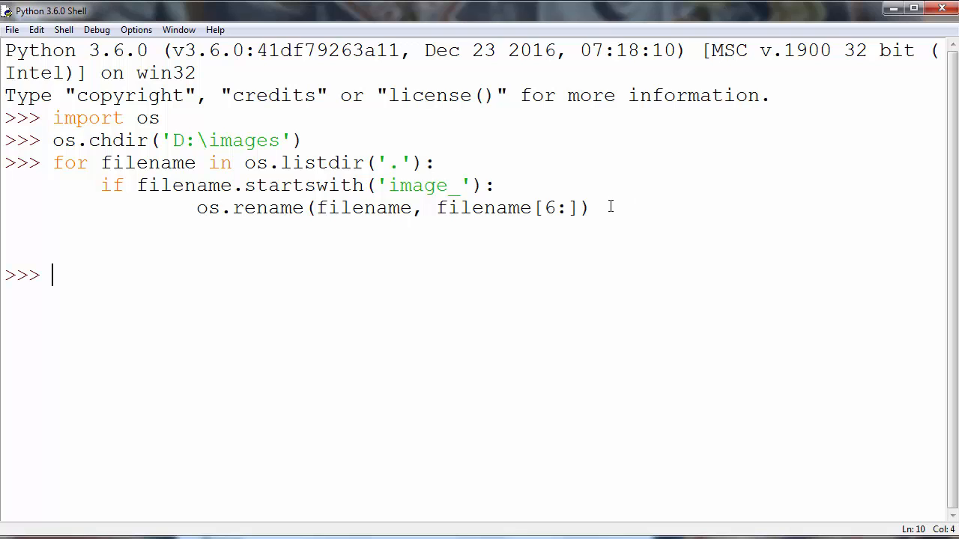
pyautogui.hotkey('alt', 'Tab')
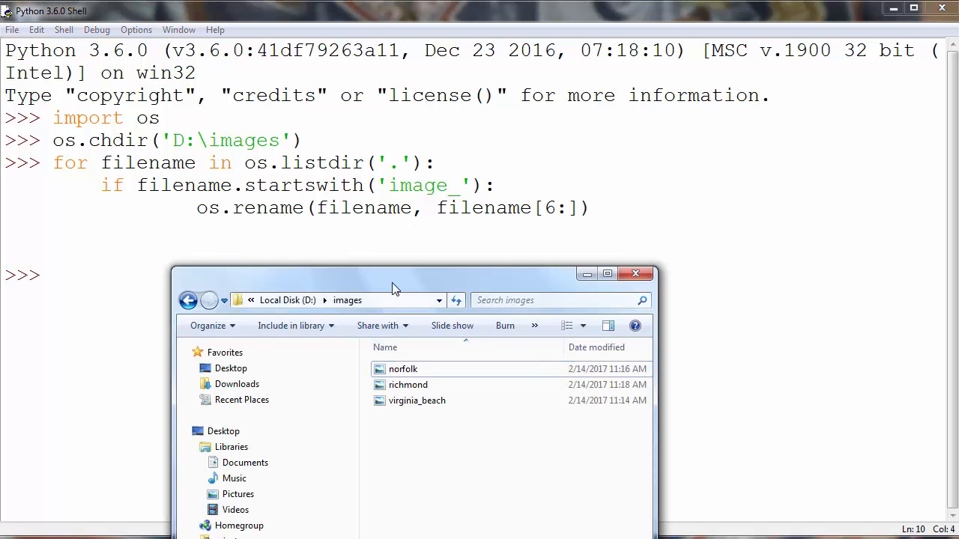
pyautogui.moveTo(500, 232); pyautogui.dragTo(658, 104)
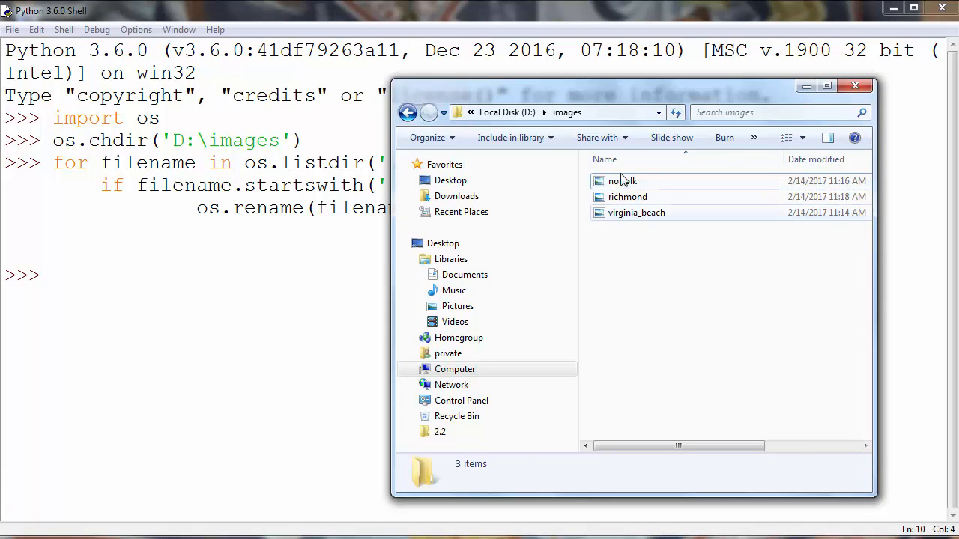
pyautogui.moveTo(472, 108); pyautogui.dragTo(258, 276)
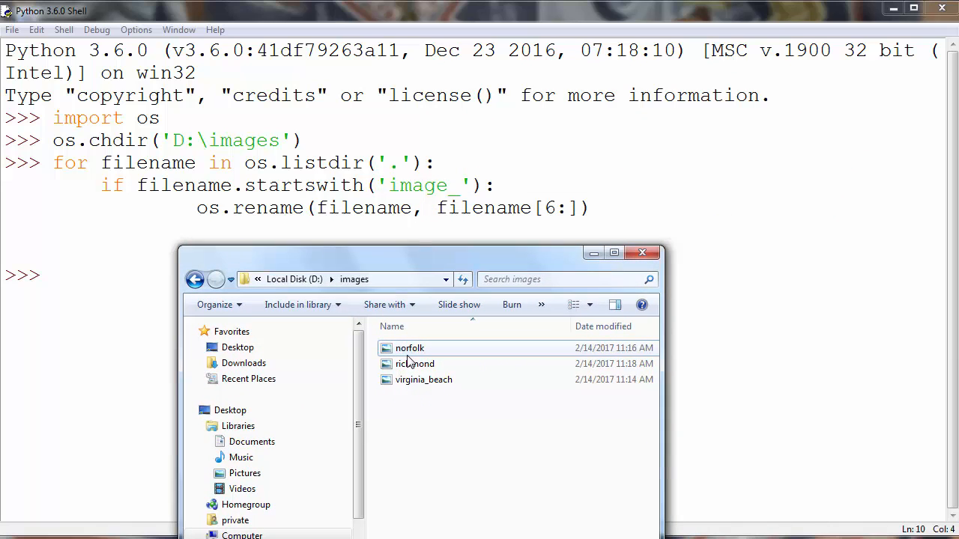